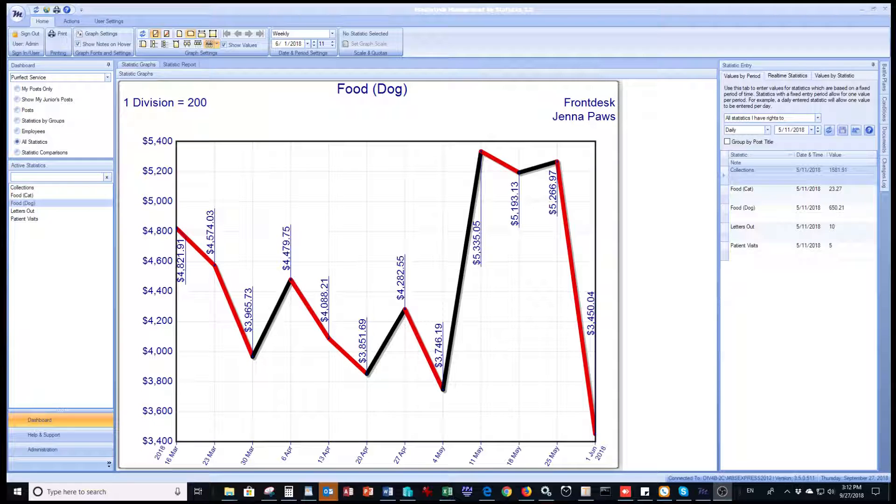
Review the Collections, Food (Cat) and Food (Dog) graphs and their daily entry values for 5/11/2018.
mouse_move(464, 186)
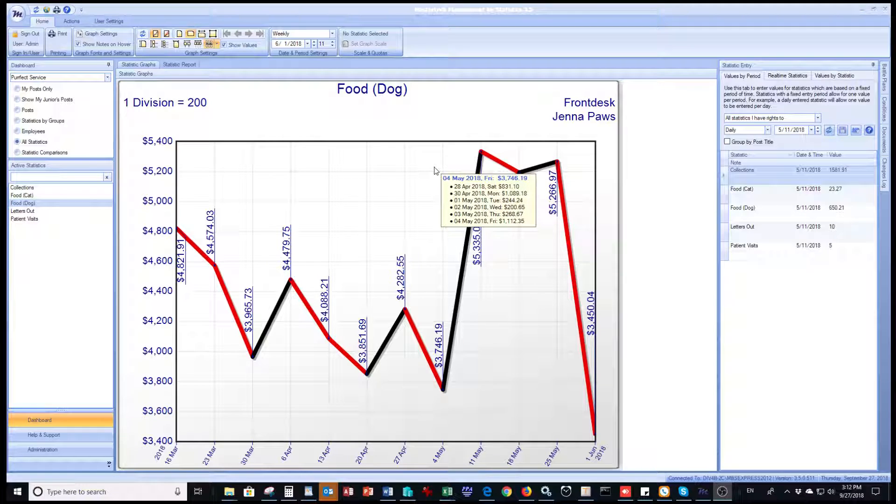
click(23, 188)
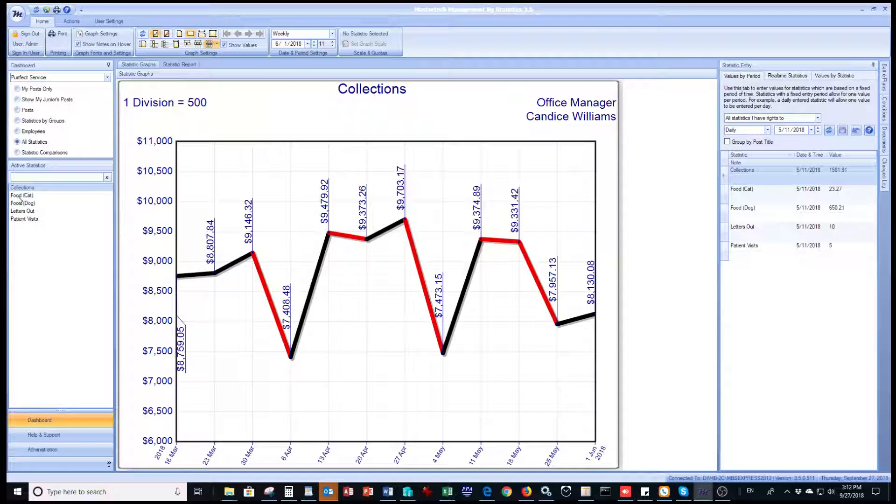
click(19, 196)
click(19, 204)
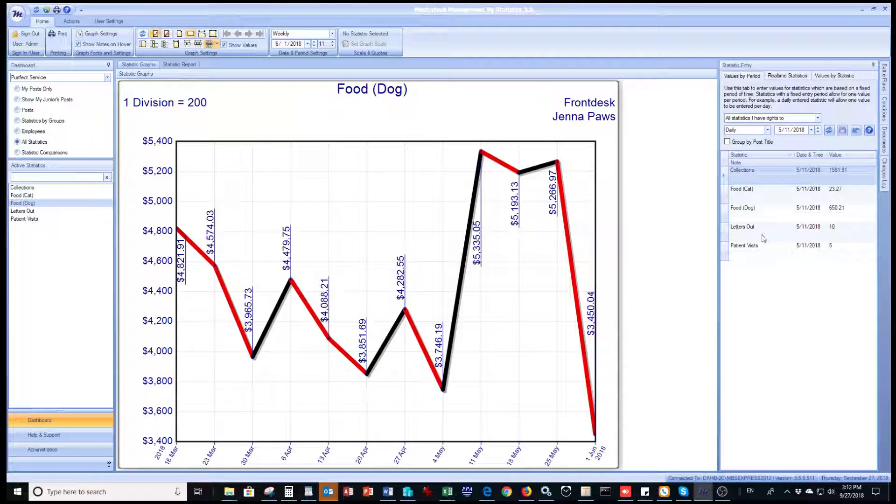
click(859, 174)
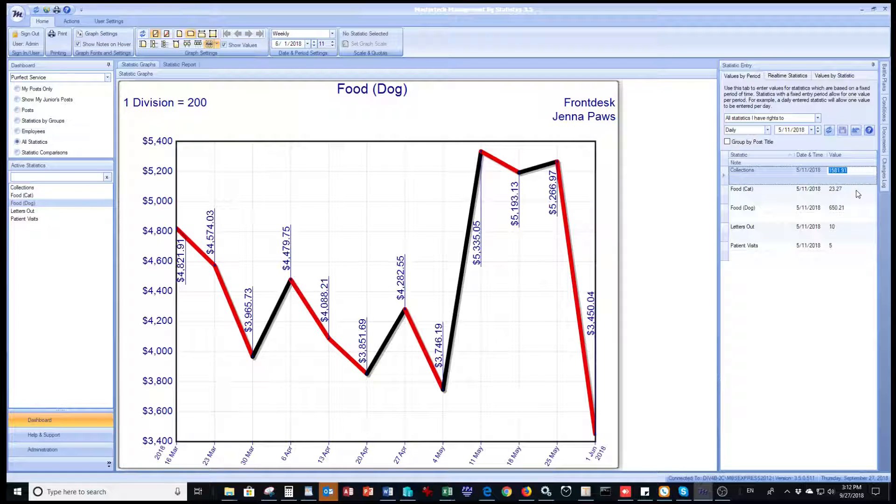
click(856, 189)
click(851, 213)
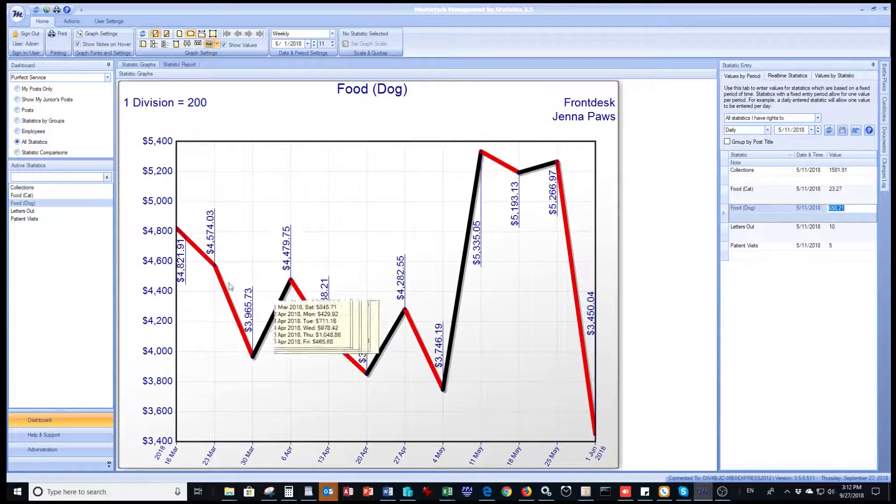
click(25, 198)
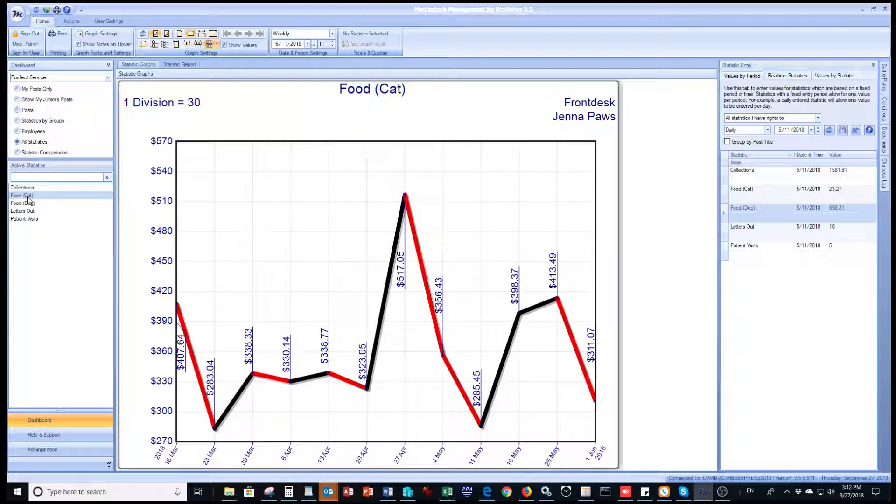
click(28, 204)
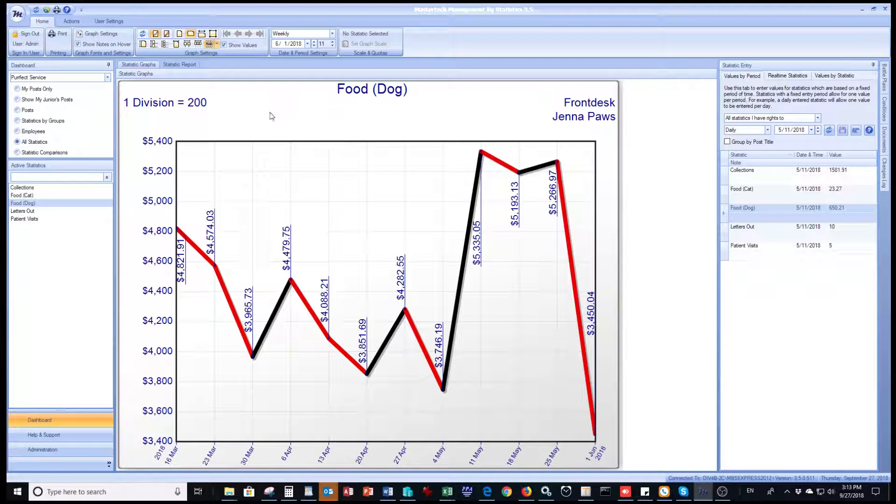
Open the administration list of statistics for the Purrfect Service company.
click(37, 449)
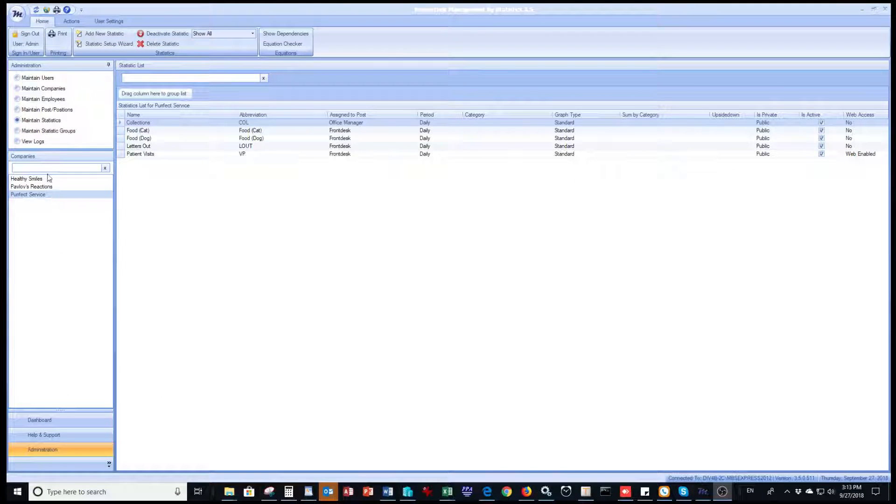
click(38, 121)
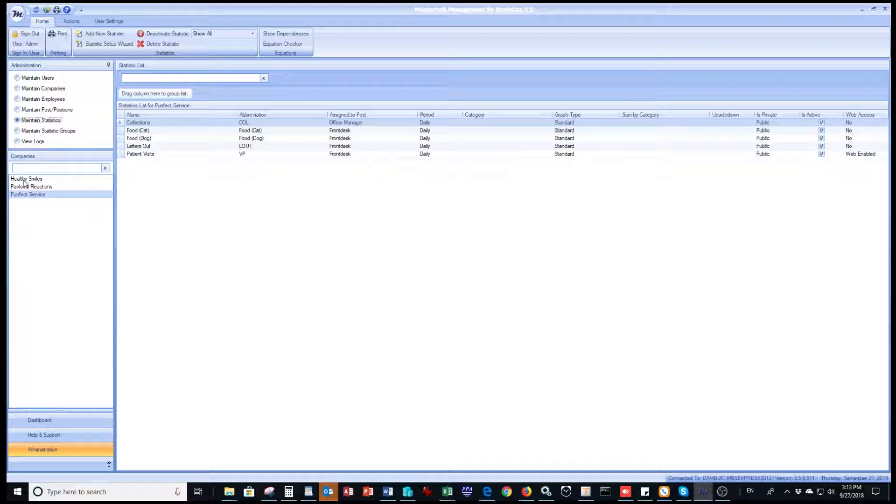
click(28, 195)
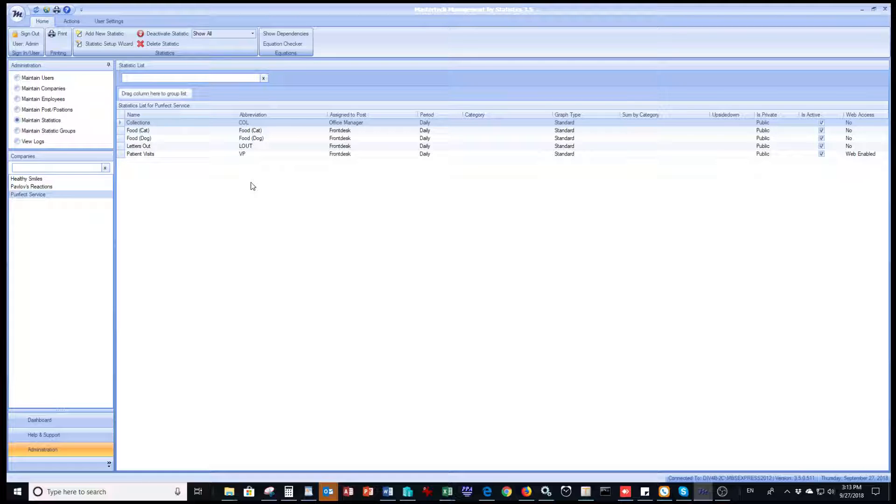
Assign the Food (Cat) statistic to the category SALES and save it with its other options unchanged.
click(177, 134)
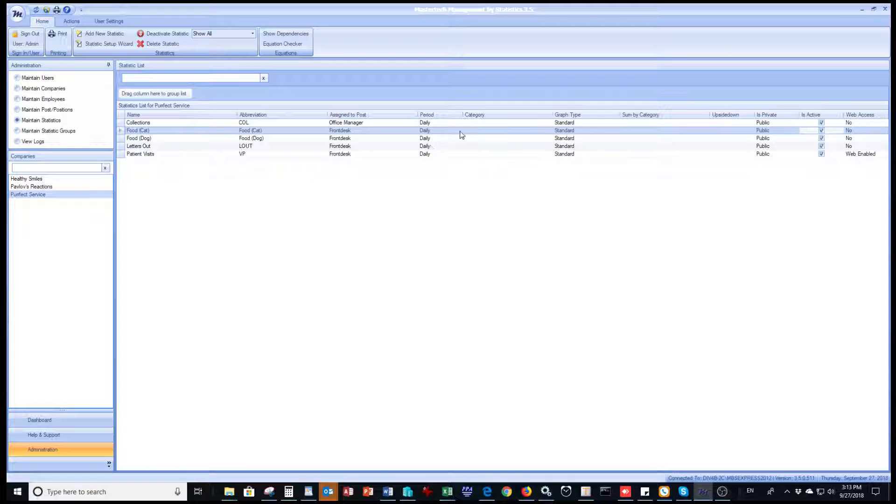
double_click(164, 131)
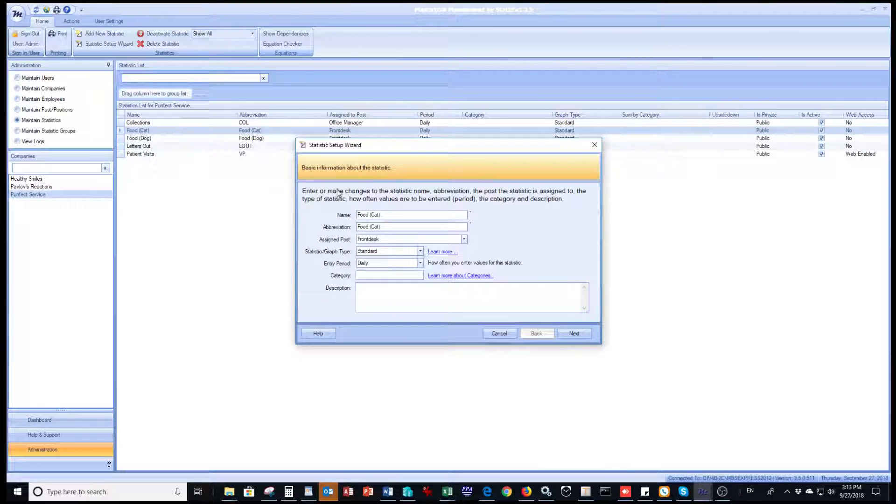
click(383, 276)
text(SALES)
click(562, 335)
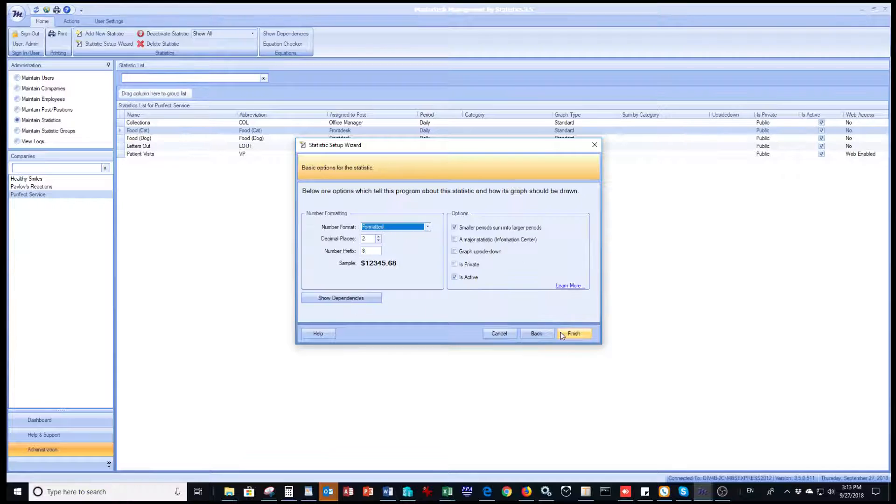
click(563, 334)
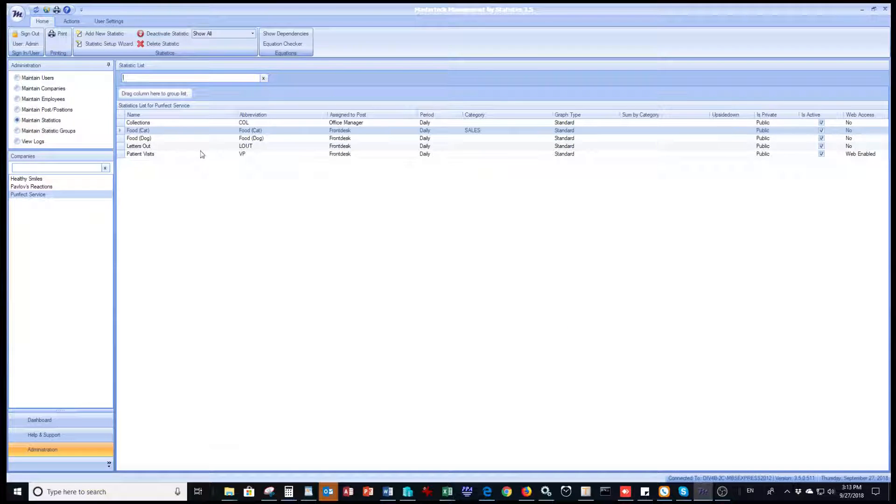
Assign the Food (Dog) statistic to the category SALES and save it.
click(173, 140)
double_click(173, 143)
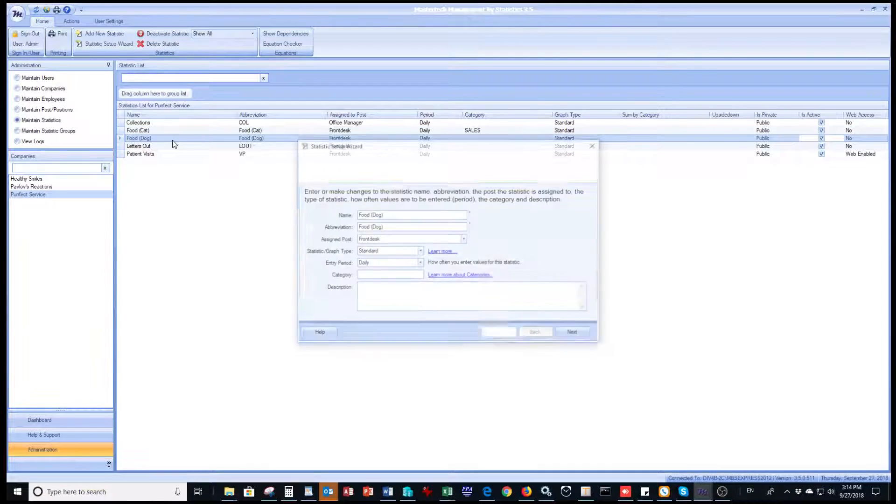
click(386, 275)
text(SALES)
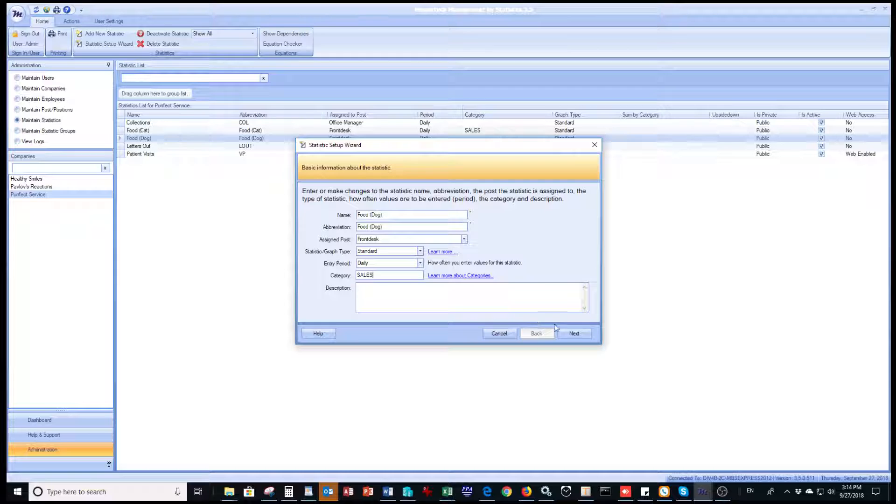
click(574, 333)
click(574, 332)
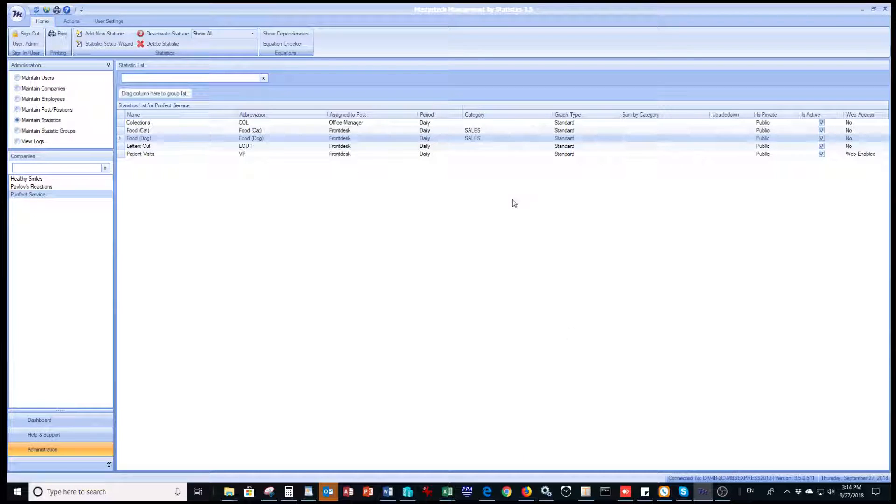
click(486, 132)
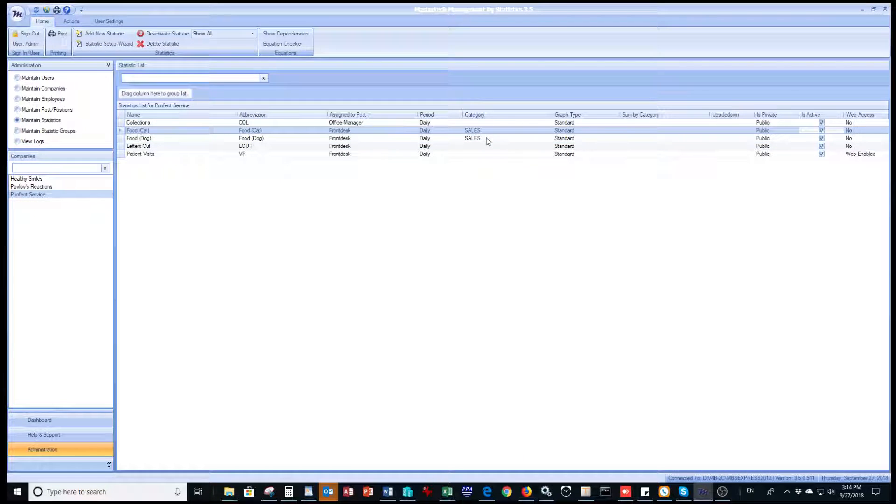
click(487, 137)
click(482, 131)
Start a new statistic in the setup wizard, using Food Total as both its name and abbreviation.
click(99, 43)
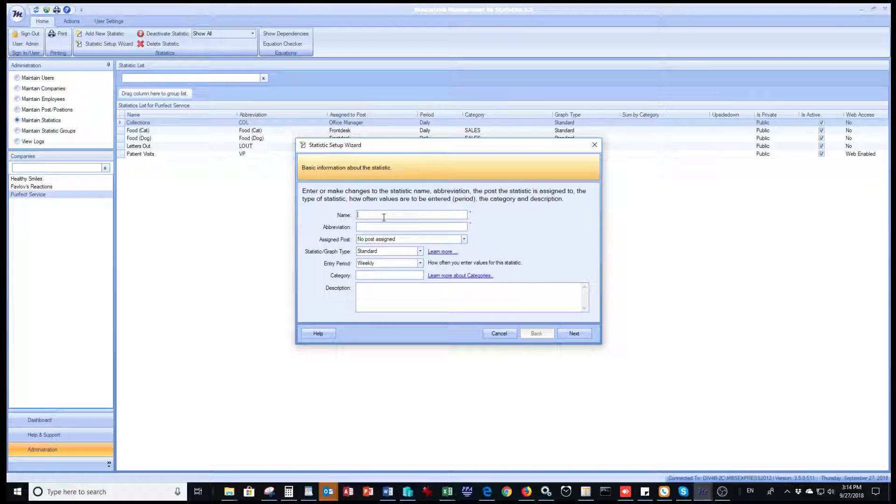
text(Food Total)
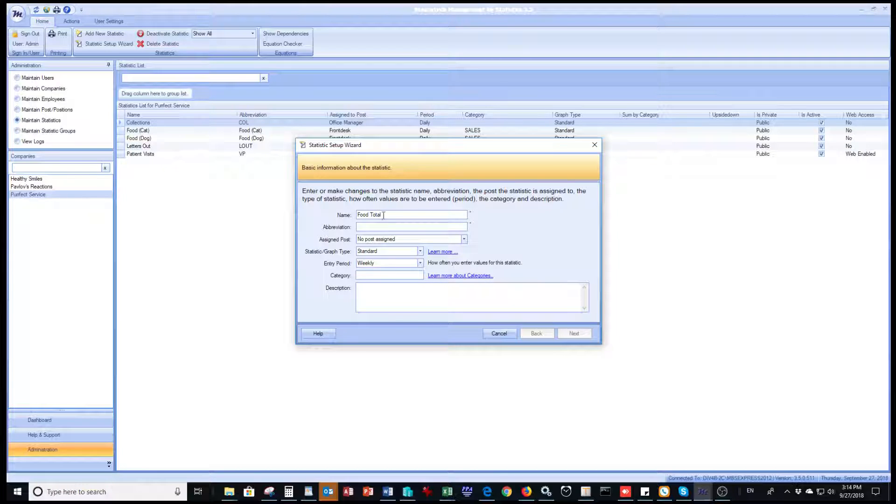
drag(401, 212, 347, 211)
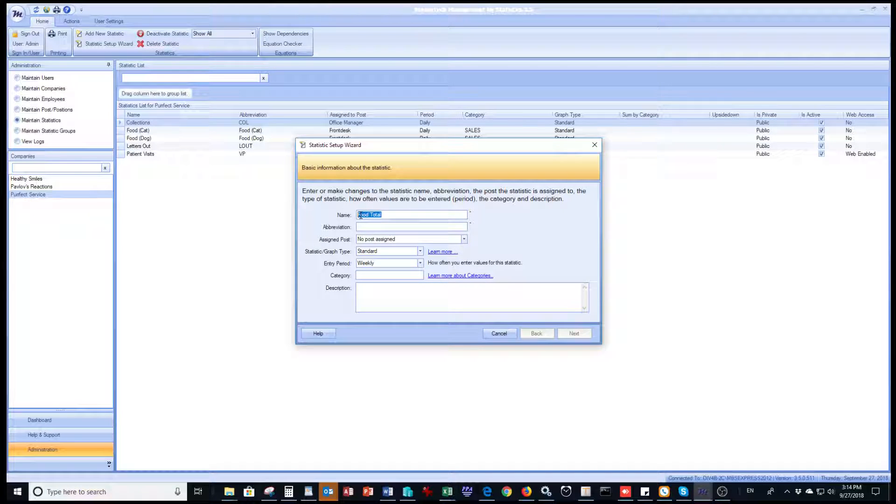
right_click(375, 236)
click(382, 245)
right_click(373, 228)
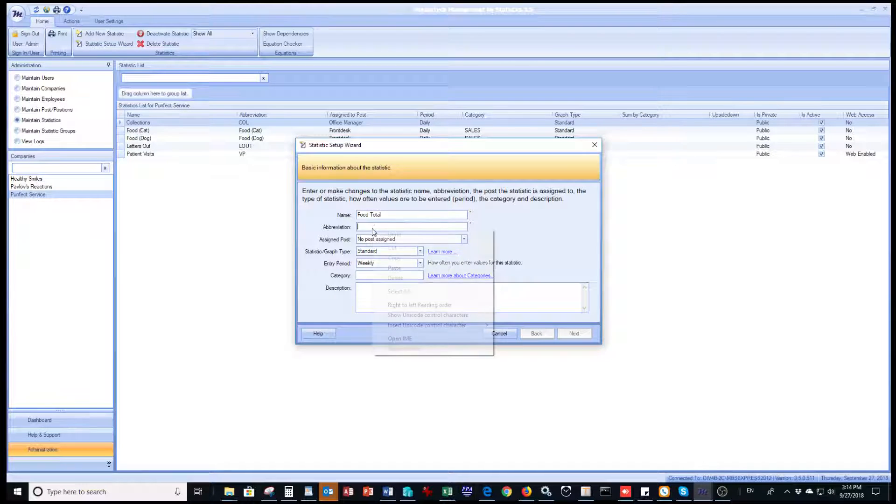
click(393, 268)
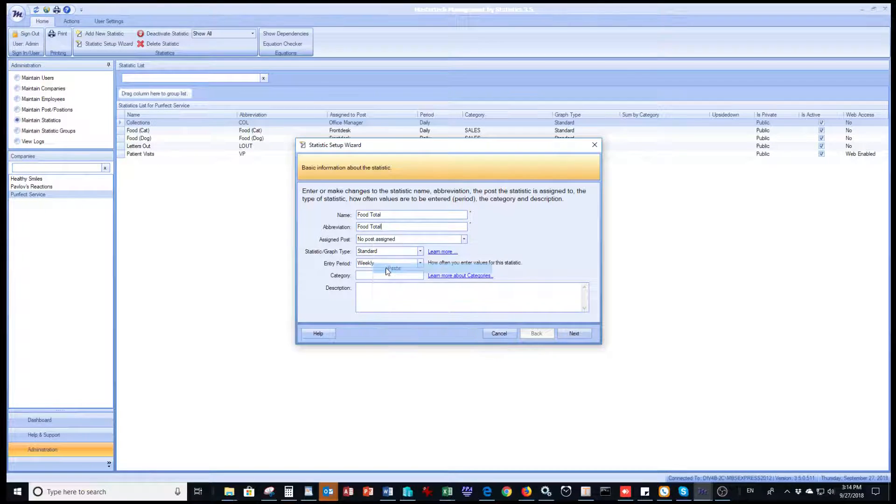
Assign the new statistic to the Frontdesk post and move the wizard clear of the statistics list.
click(464, 239)
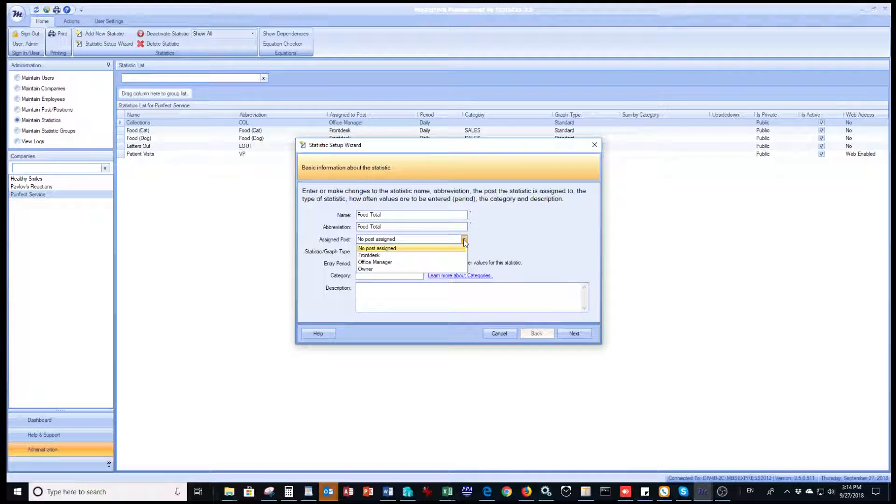
click(414, 255)
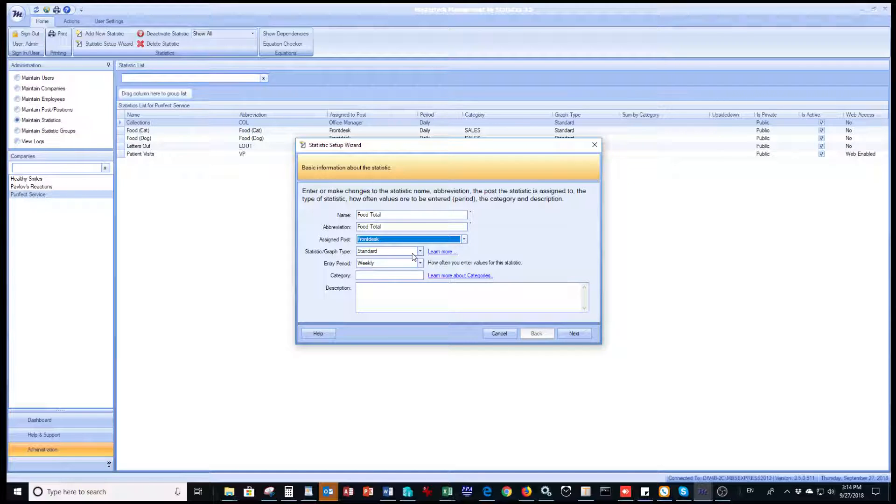
click(389, 275)
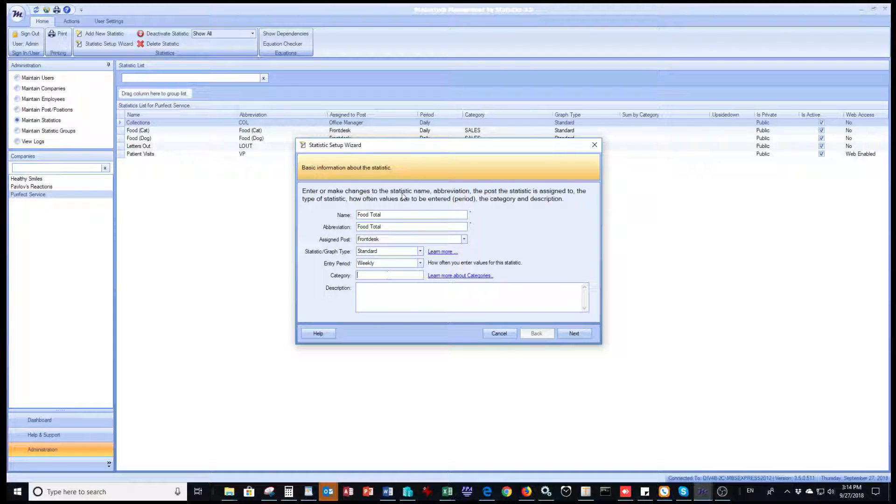
drag(418, 146, 363, 203)
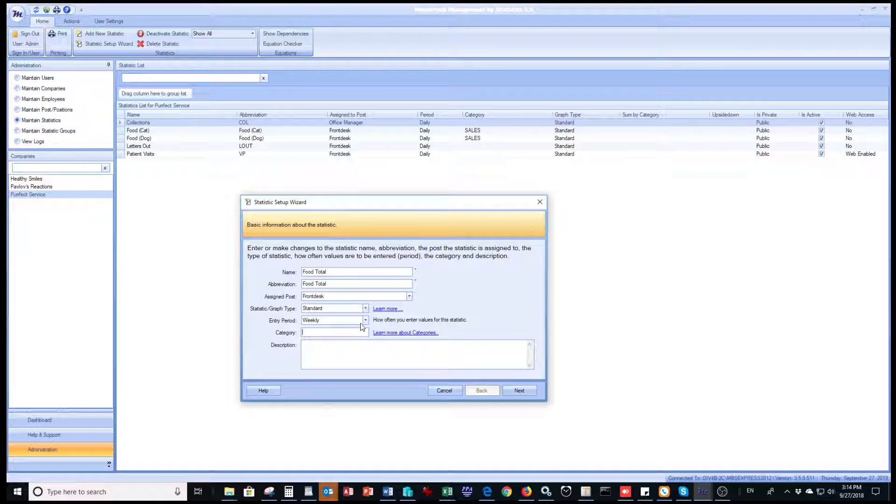
Set the new statistic's graph type to Sum by Category and its entry period to Daily.
click(528, 391)
click(490, 395)
click(365, 309)
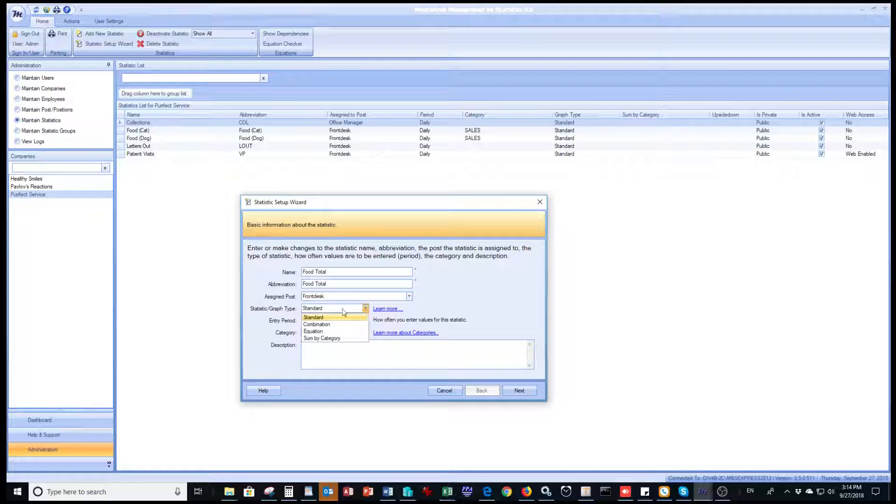
click(320, 339)
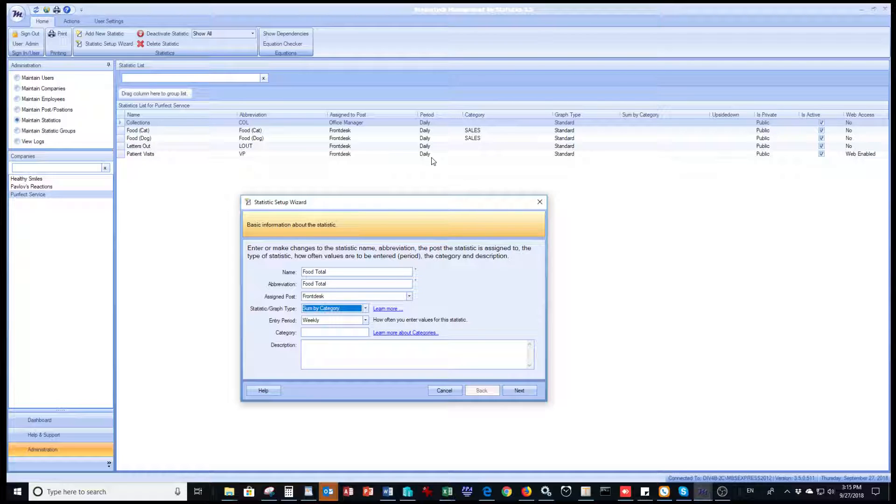
click(367, 321)
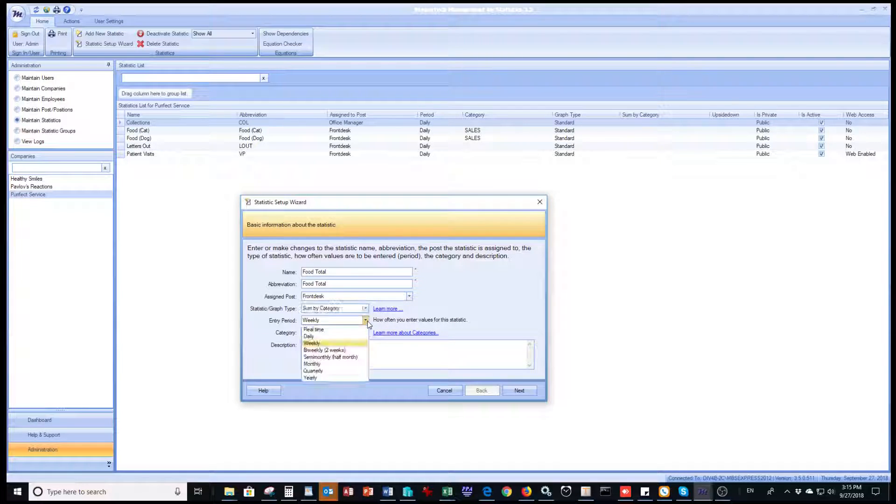
click(328, 337)
Keep the default basic options, choose SALES as the category to sum by, and finish creating the statistic.
click(517, 391)
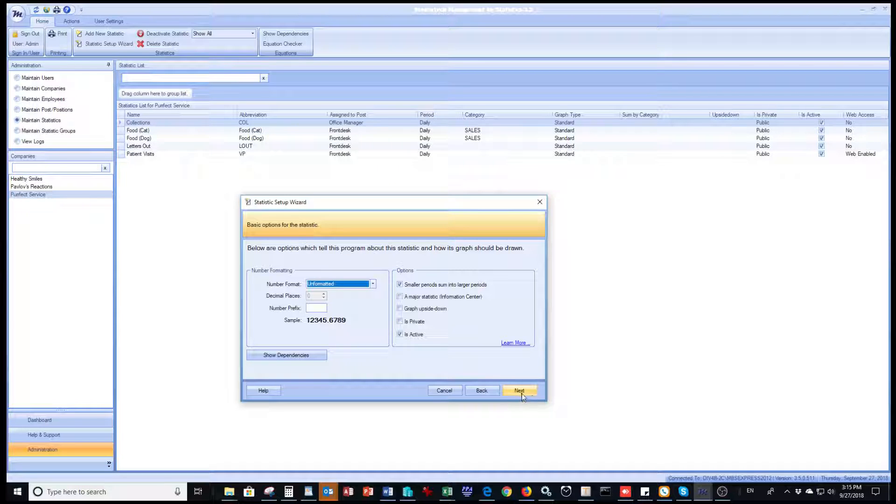
click(516, 390)
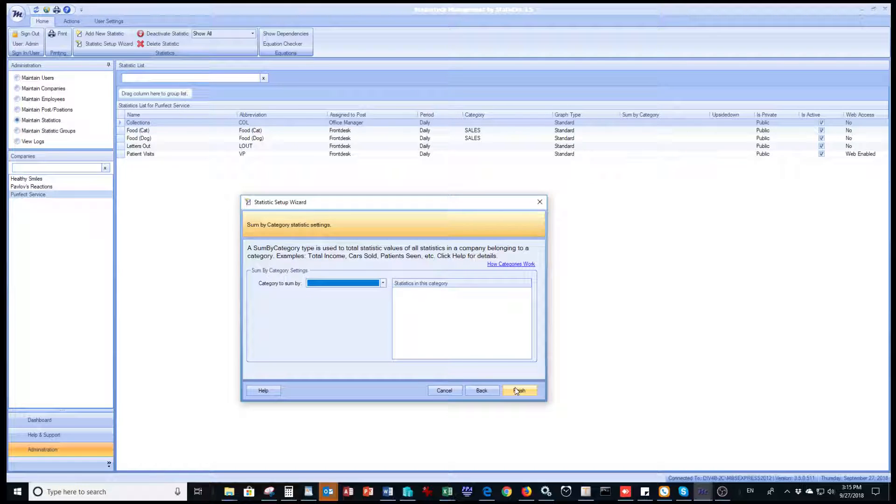
click(383, 283)
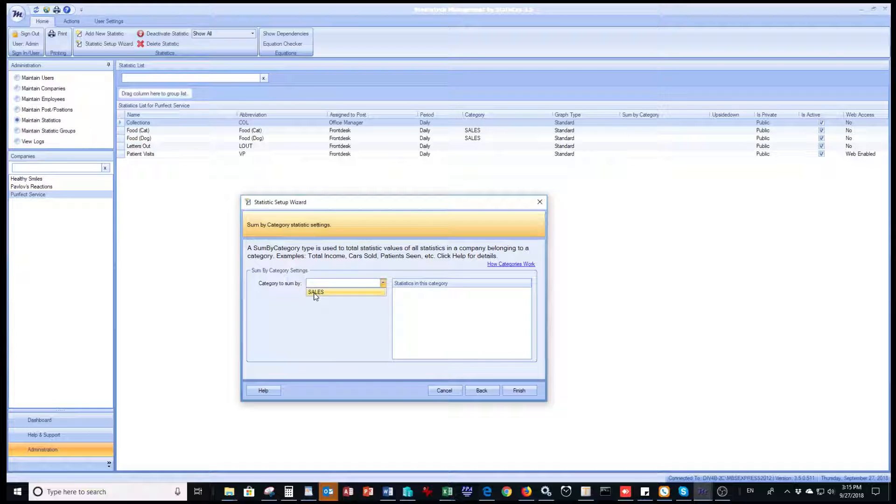
click(316, 293)
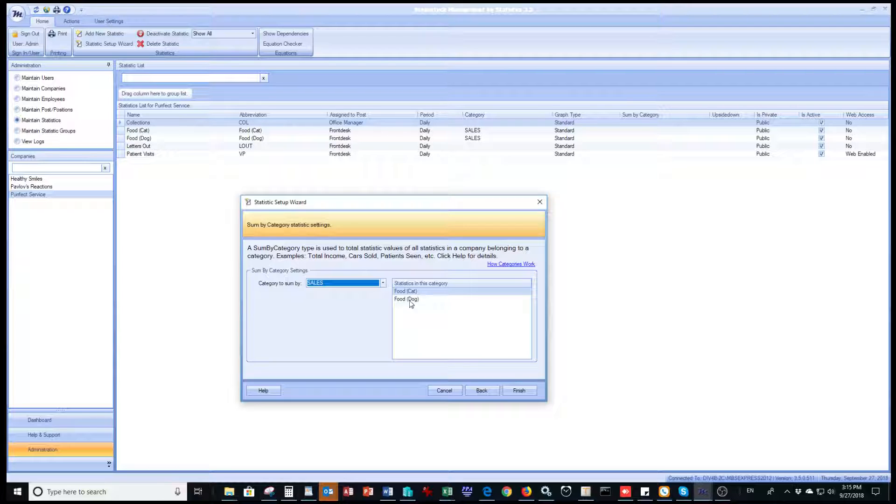
click(519, 391)
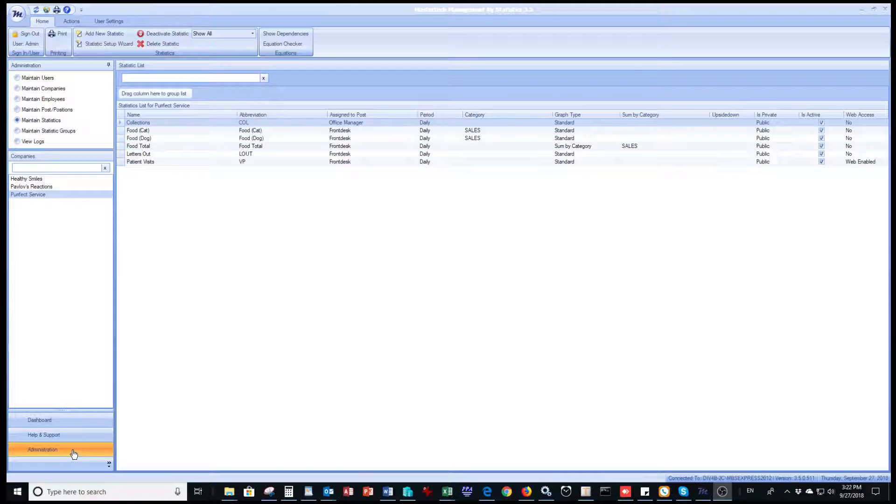
Show all statistics for Purfect Service on the dashboard and display the Food Total graph.
click(40, 418)
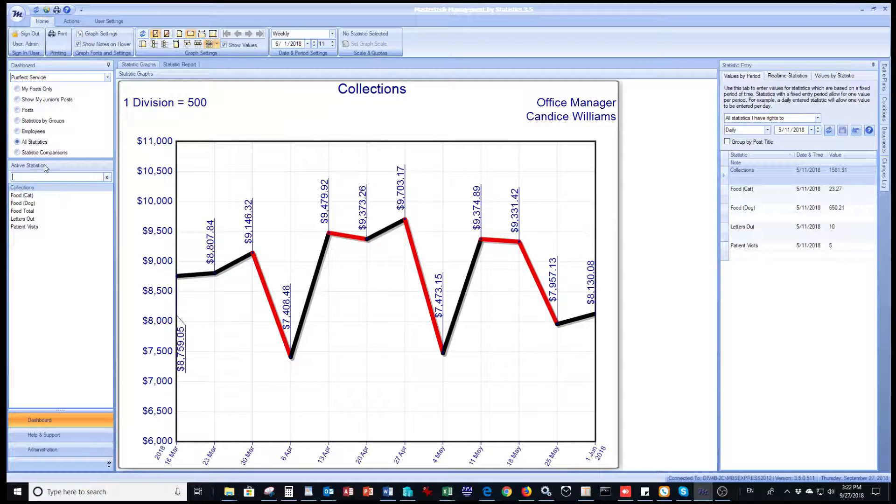
click(27, 144)
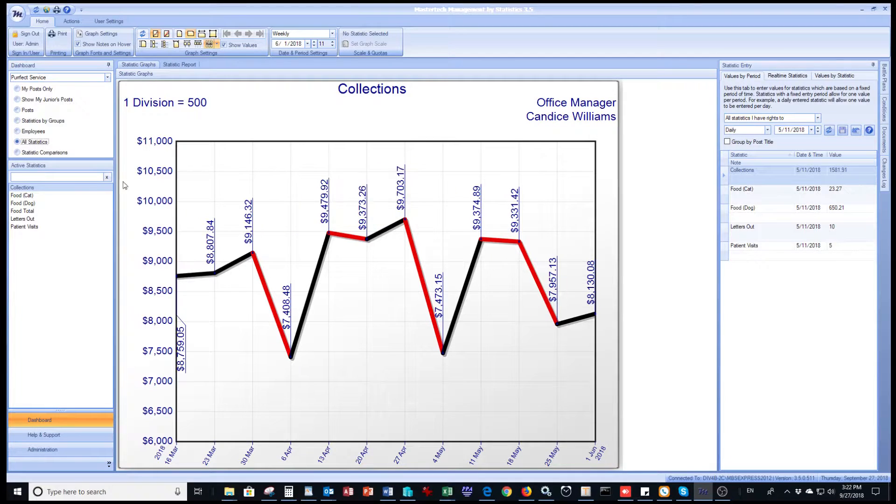
click(28, 211)
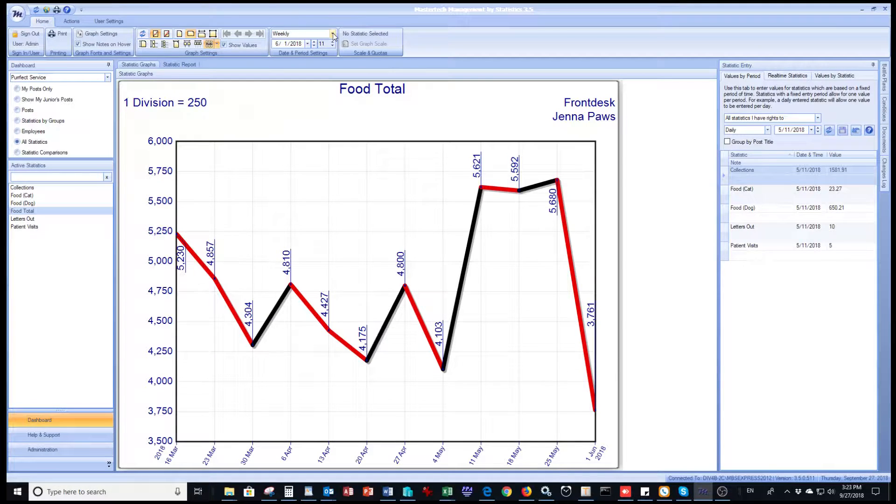
Switch the Food Total graph to the Daily period and inspect the Food (Cat) and Food (Dog) breakdown for 25 May 2018.
click(334, 34)
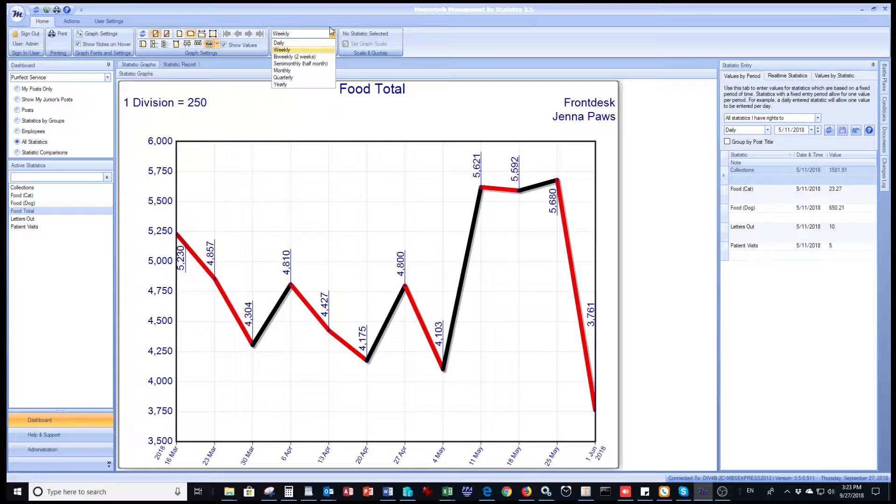
click(297, 42)
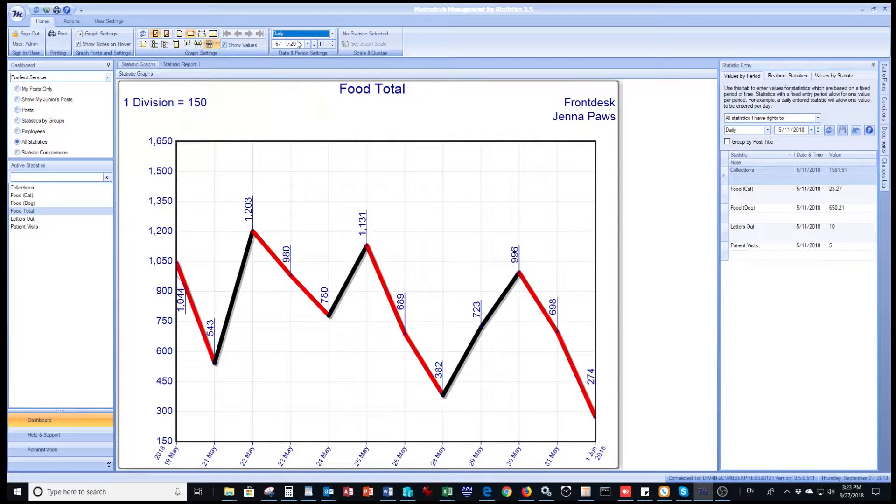
mouse_move(364, 248)
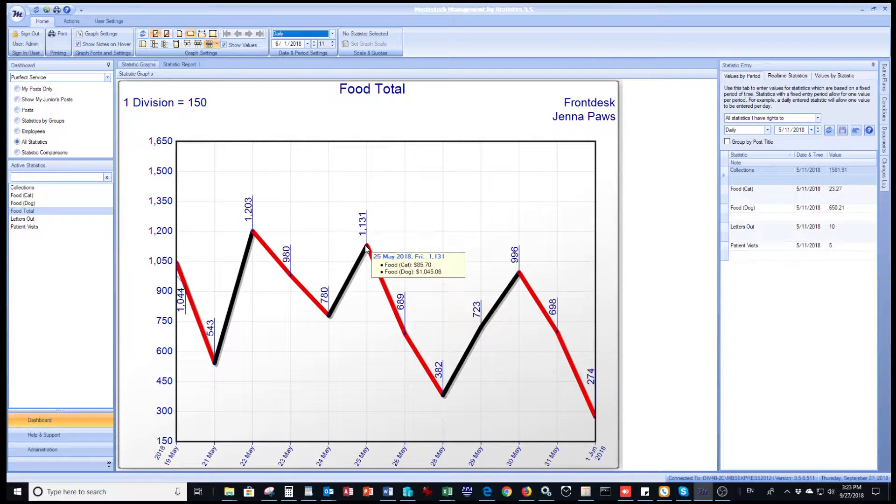
click(332, 34)
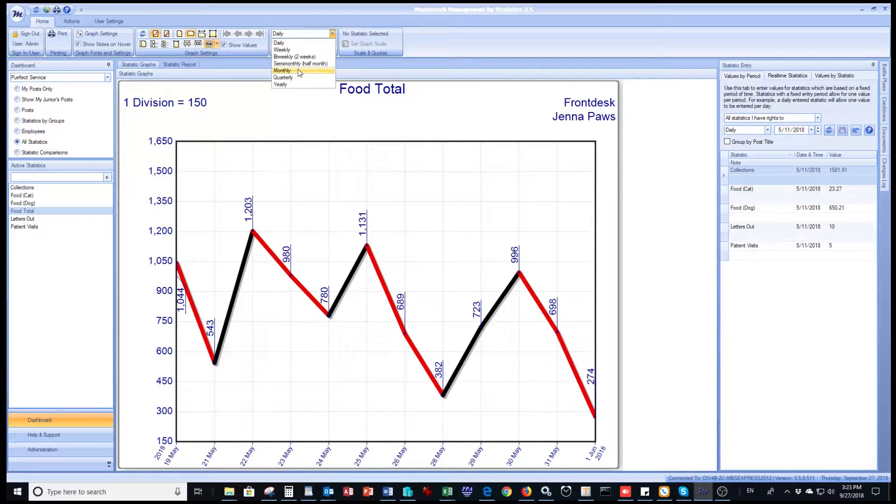
click(438, 112)
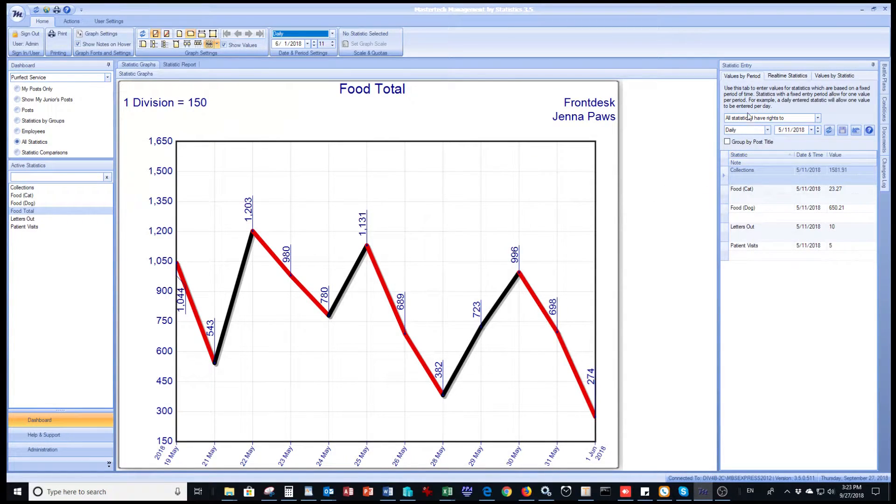
Review the period-based entry list for all statistics with entry rights, and inspect the Food Total breakdowns for 30 May and 28 May 2018.
click(732, 76)
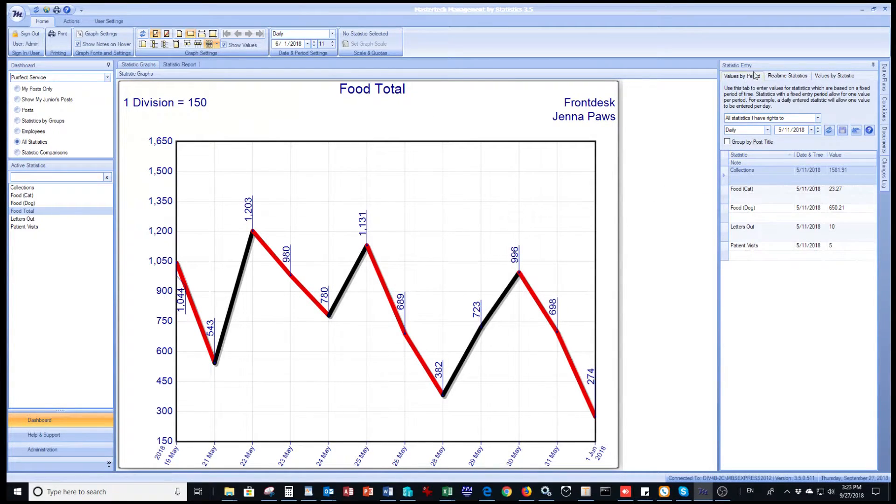
click(818, 118)
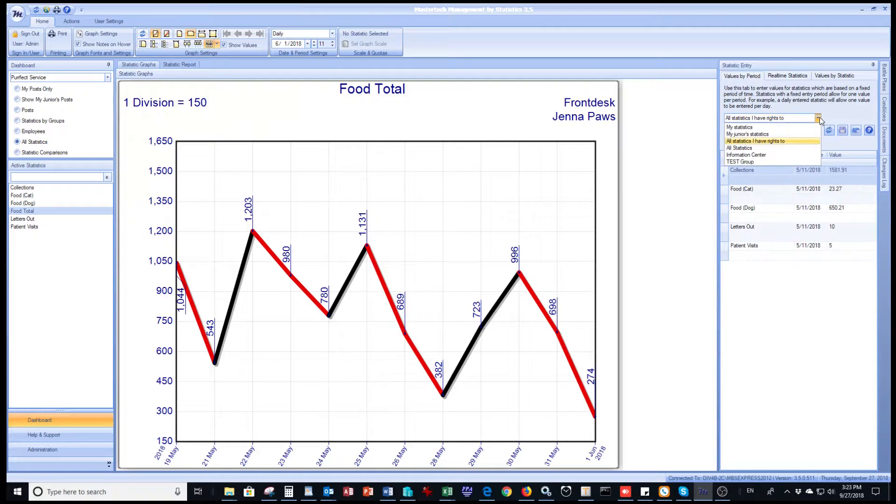
click(783, 141)
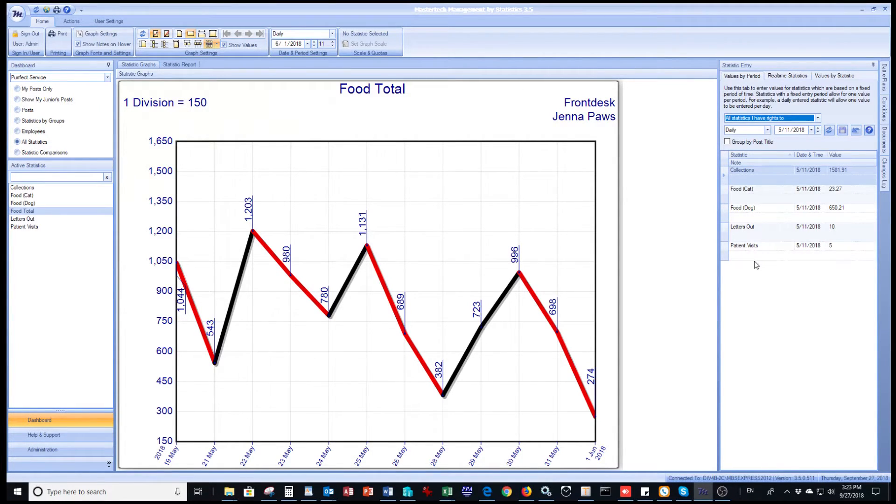
mouse_move(521, 278)
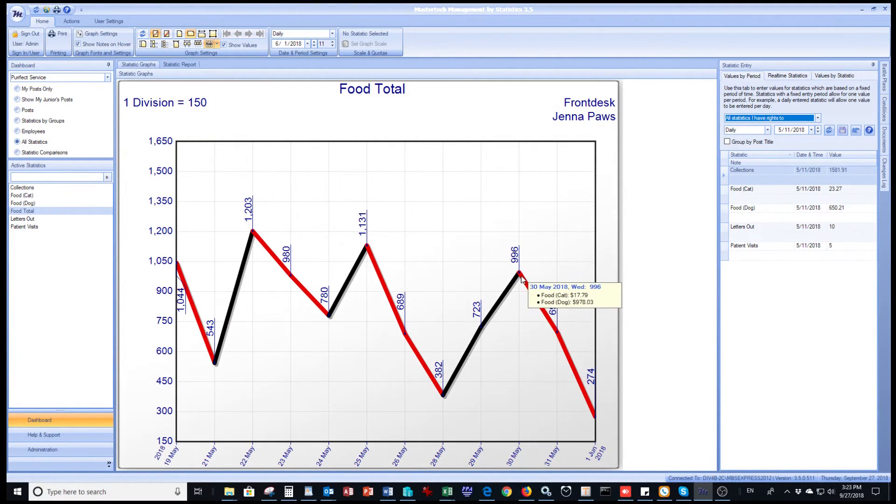
mouse_move(439, 364)
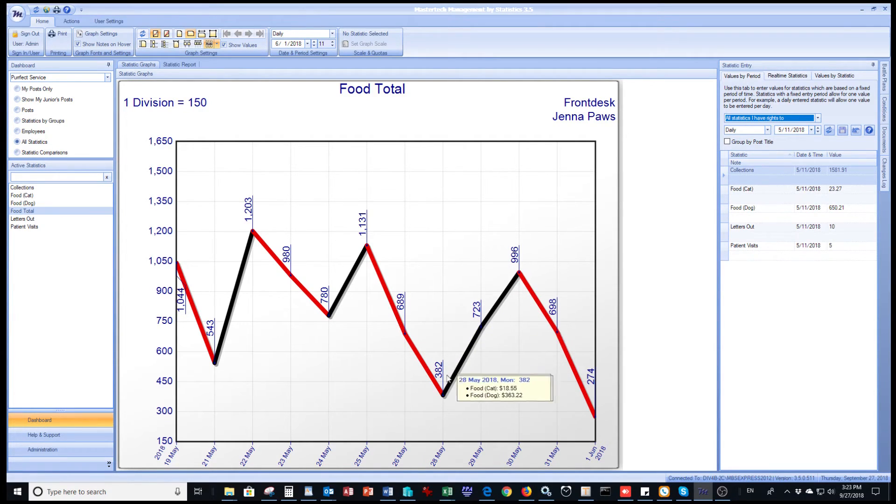